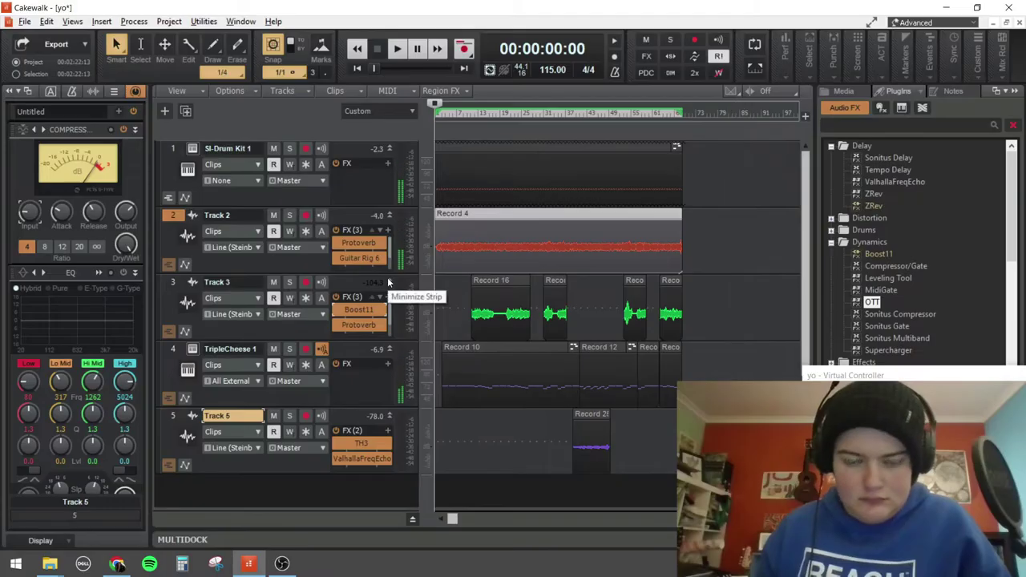
- Collapse TripleCheese 1 and Track 5, duplicate Track 2 as Track 3, and audition the doubled guitars
left_click(389, 350)
left_click(389, 365)
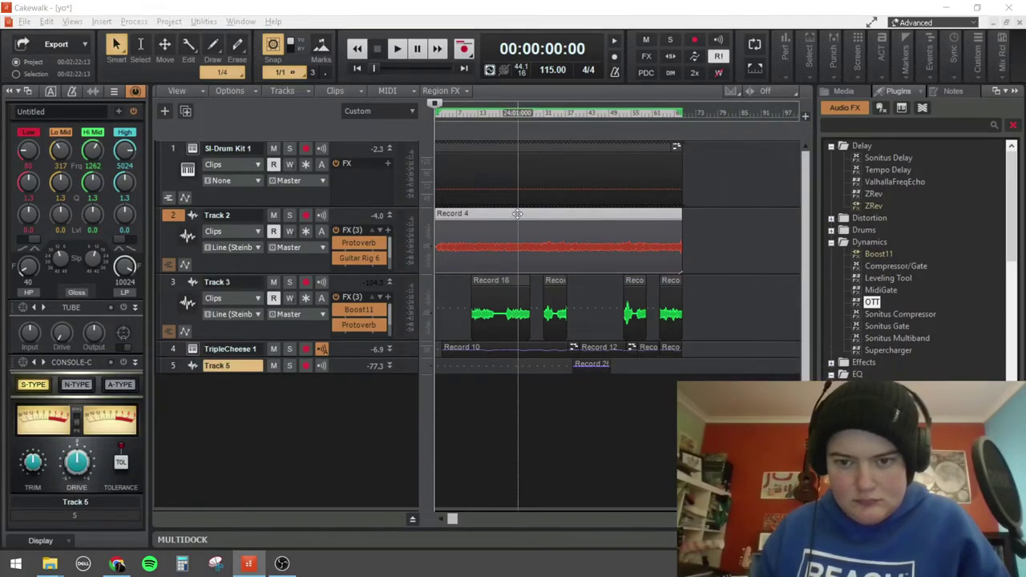
right_click(211, 232)
left_click(256, 335)
left_click(496, 357)
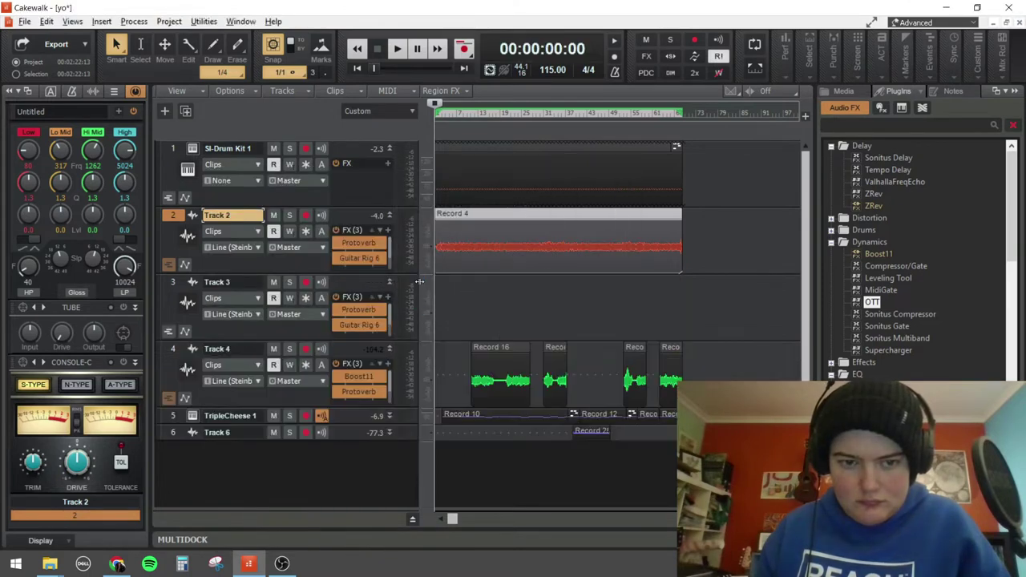
scroll(433, 379, "up", 2)
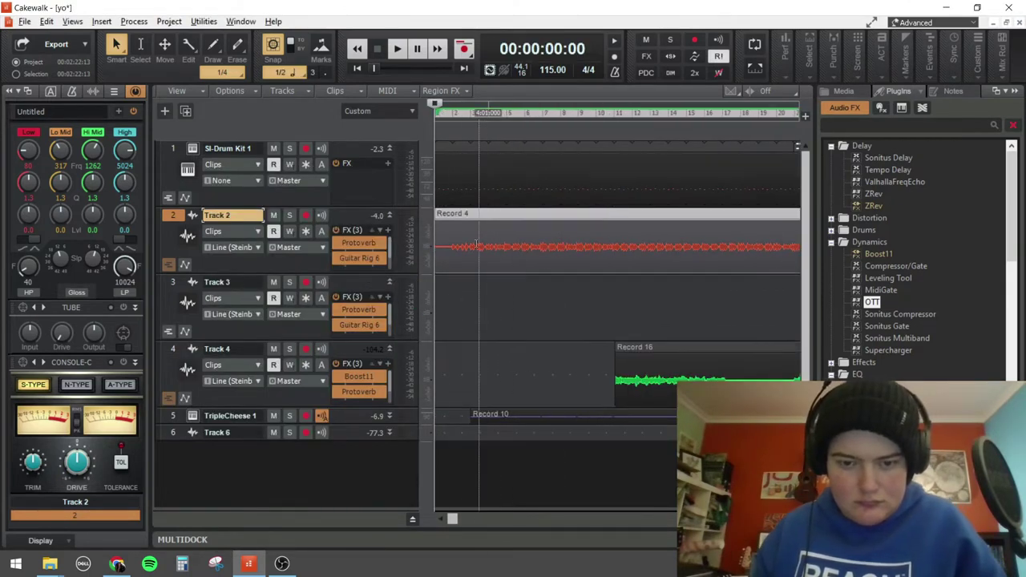
left_click(226, 324)
key("space")
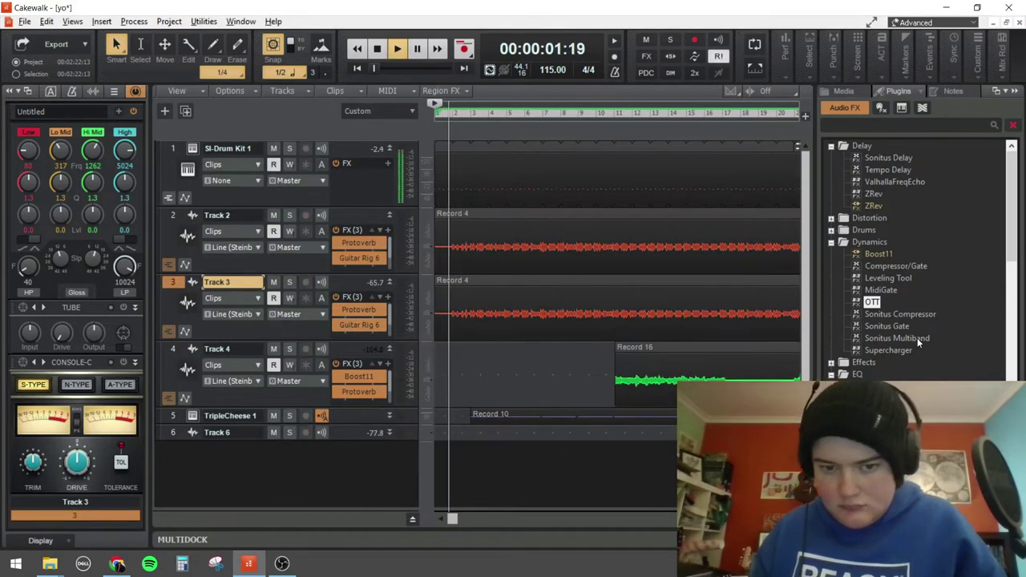
key("space")
scroll(889, 251, "down", 5)
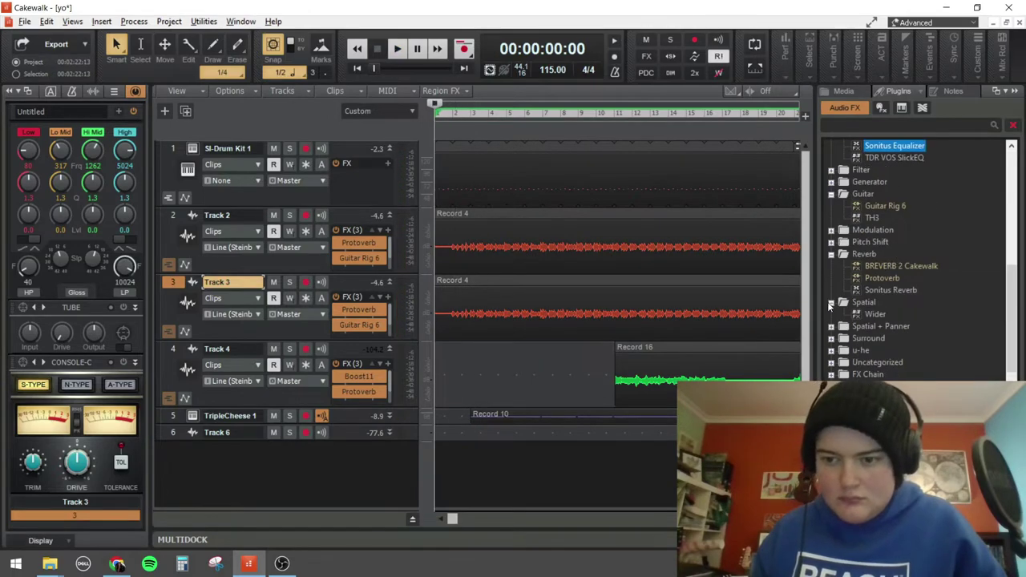
- Add Sonitus Surround from the Spatial + Panner folder to Track 2 and audition the panning
left_click(831, 302)
left_click(831, 326)
left_click_drag(883, 351, 212, 225)
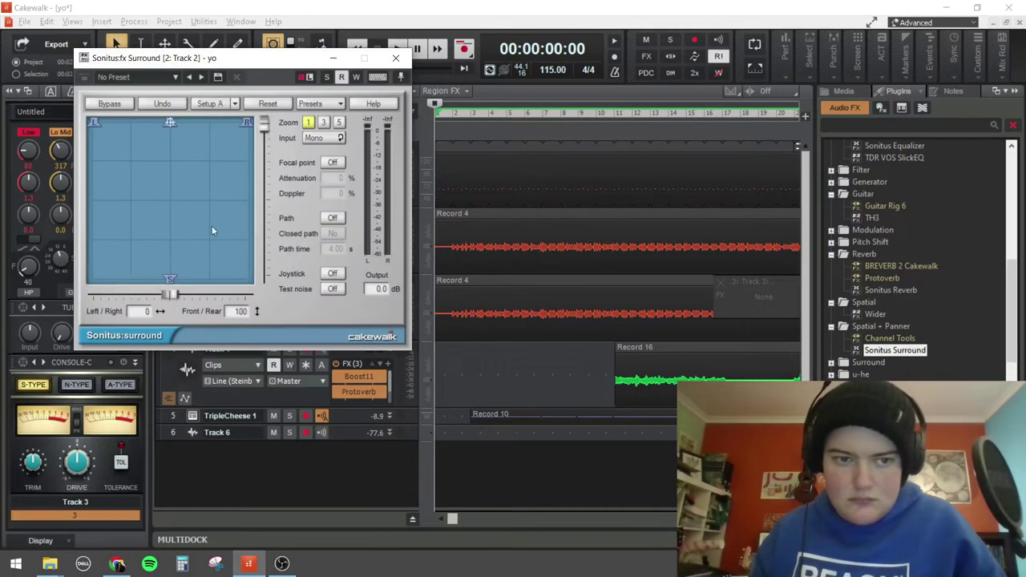
left_click(396, 59)
left_click(396, 59)
key("space")
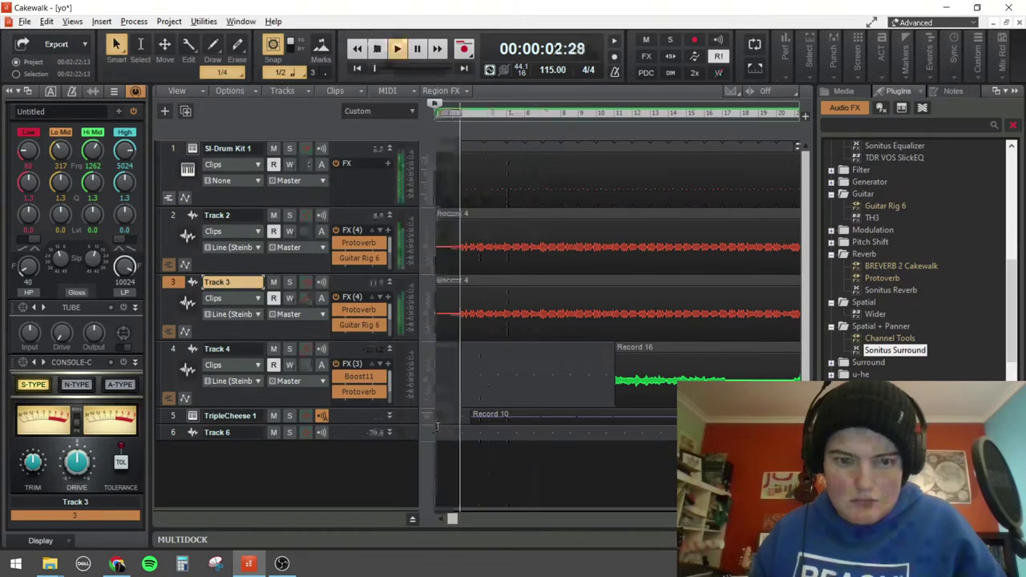
key("space")
scroll(920, 268, "up", 6)
scroll(921, 268, "down", 1)
- Add Sonitus Equalizer to Track 2, boosting band 2 to 7.8 dB and cutting band 6 to -11.6 dB
mouse_move(894, 327)
left_mouse_down()
mouse_move(364, 296)
mouse_move(298, 232)
mouse_move(295, 261)
left_mouse_up()
left_click_drag(297, 276, 283, 291)
key("space")
left_click_drag(297, 307, 272, 307)
key("space")
left_click_drag(282, 292, 276, 291)
left_click_drag(289, 276, 300, 261)
left_click_drag(307, 246, 316, 247)
key("space")
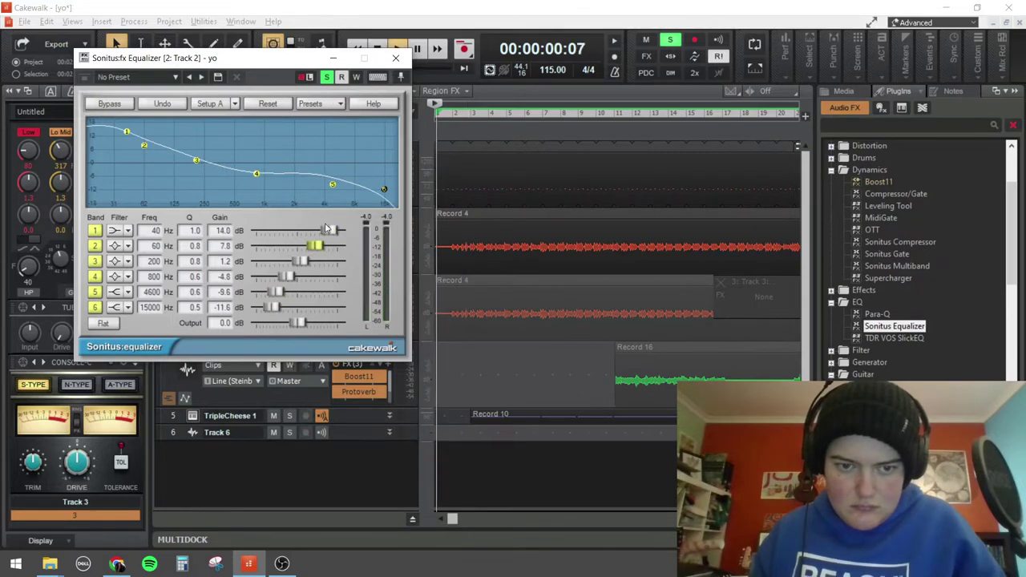
left_click(395, 58)
key("space")
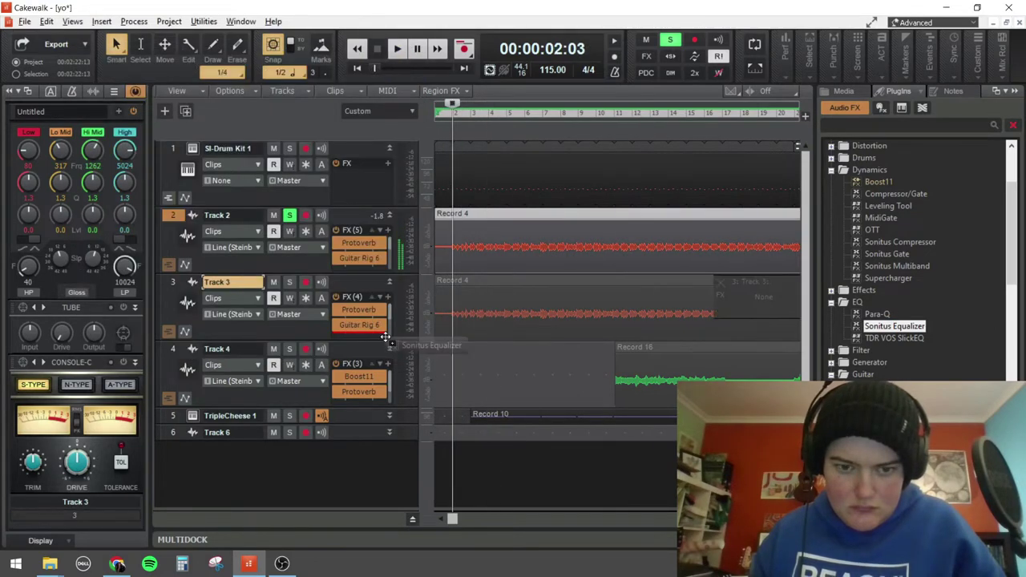
- Raise the gain of bands 5 and 6 on Track 3's Sonitus Equalizer
double_click(364, 329)
left_click_drag(297, 292, 309, 291)
left_click_drag(297, 307, 313, 307)
key("space")
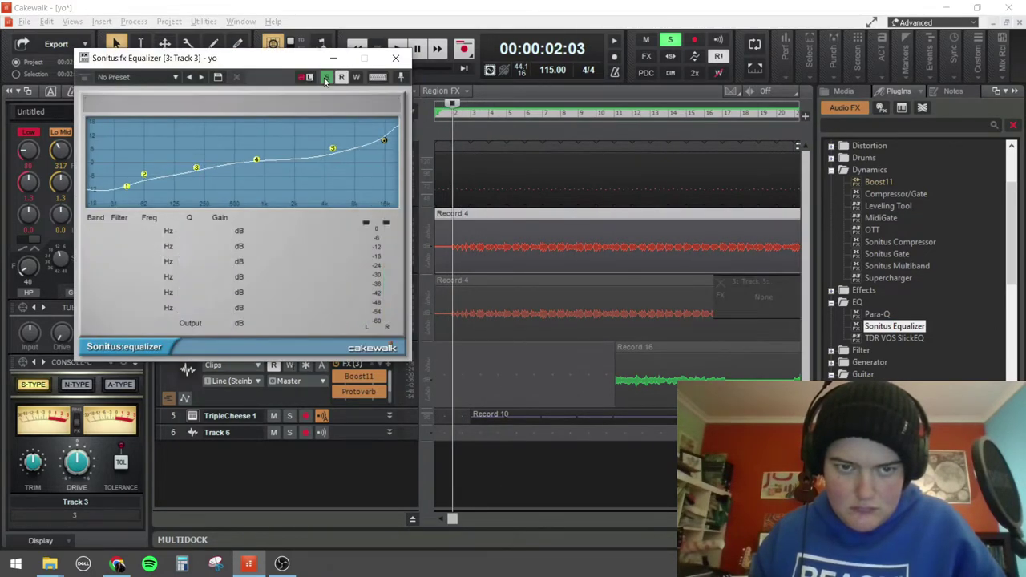
left_click(395, 58)
key("space")
- Solo Track 2 to compare the guitars, then play back the whole arrangement
left_click(289, 214)
key("space")
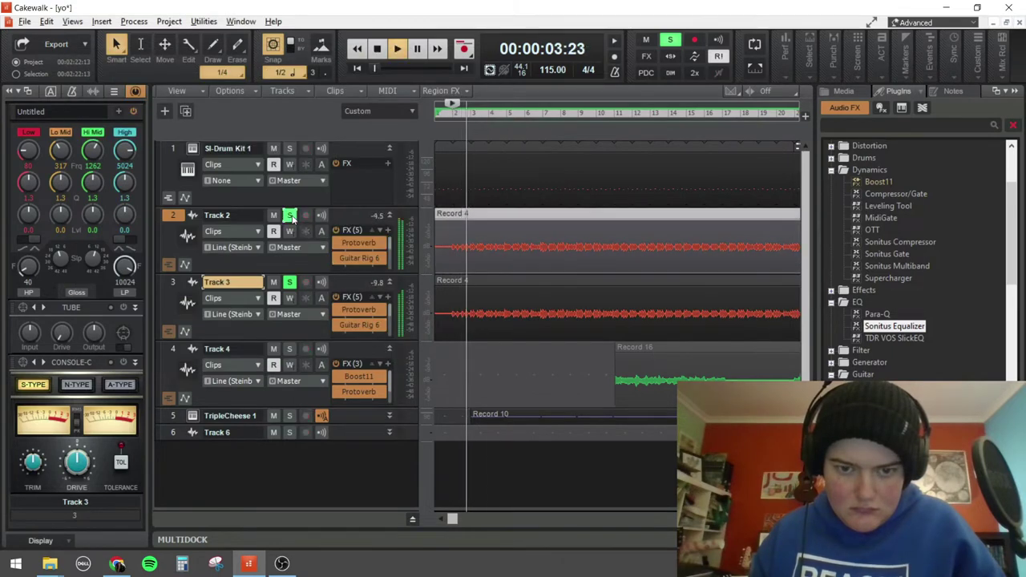
scroll(336, 257, "up", 3)
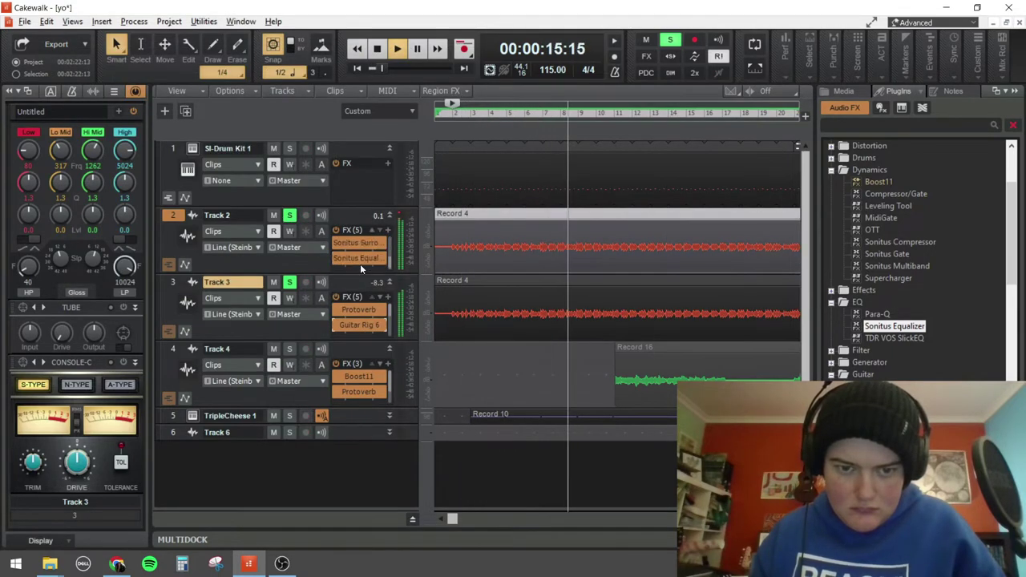
key("space")
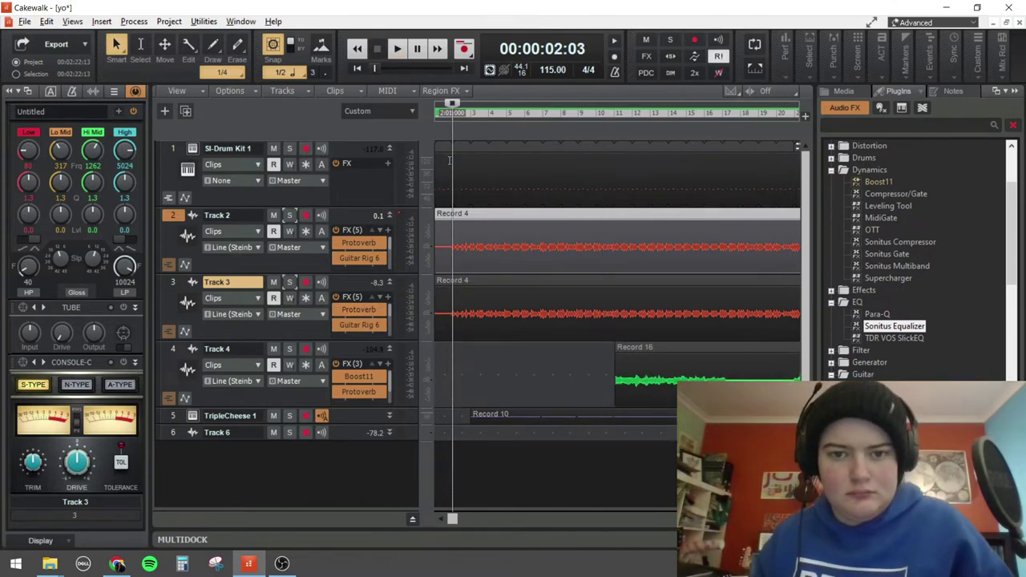
scroll(578, 241, "down", 3)
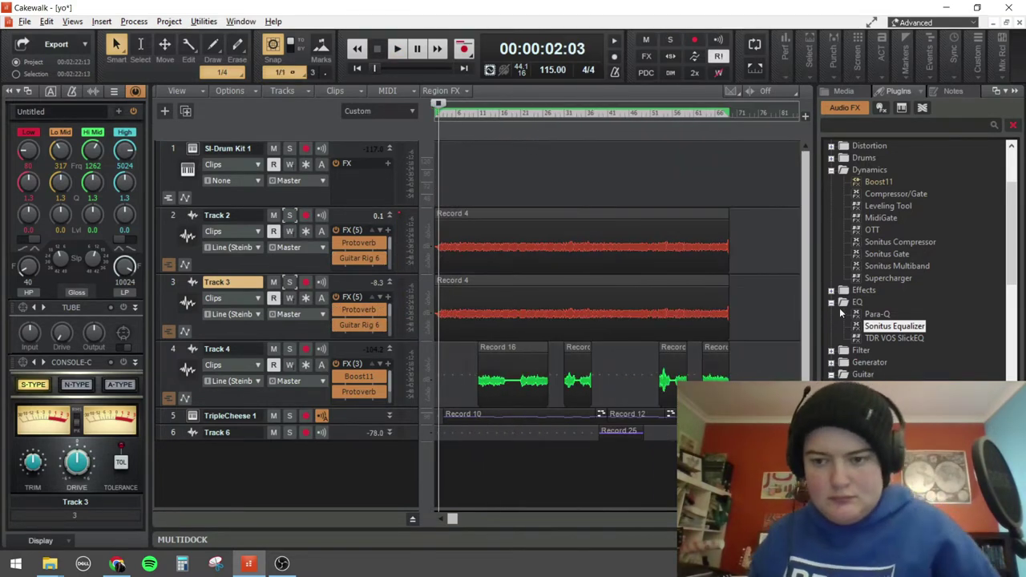
key("space")
key("space")
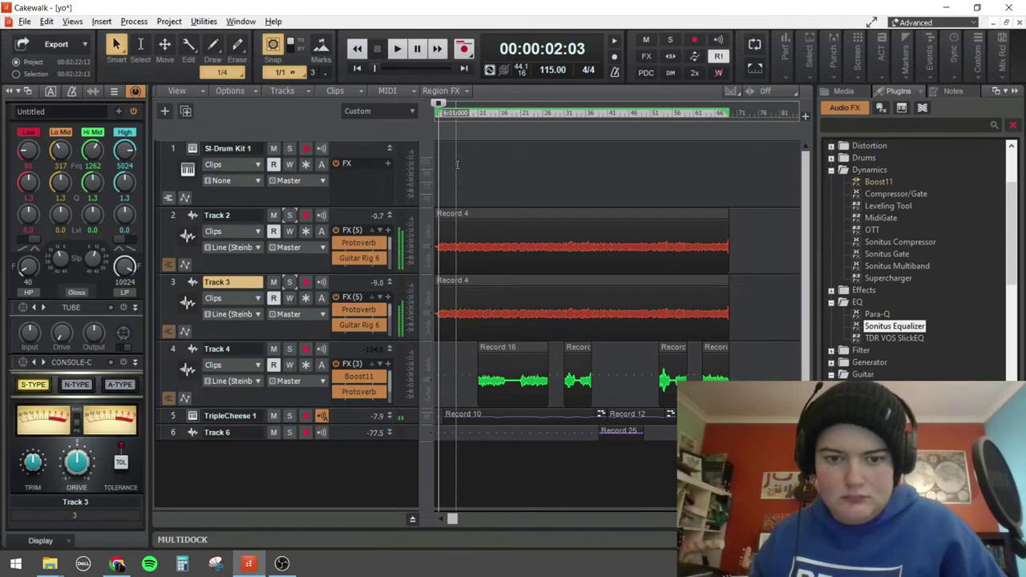
scroll(456, 165, "up", 4)
- Open SI-Drum Kit 1 in the Step Sequencer from the drum lane's View menu
right_click(498, 178)
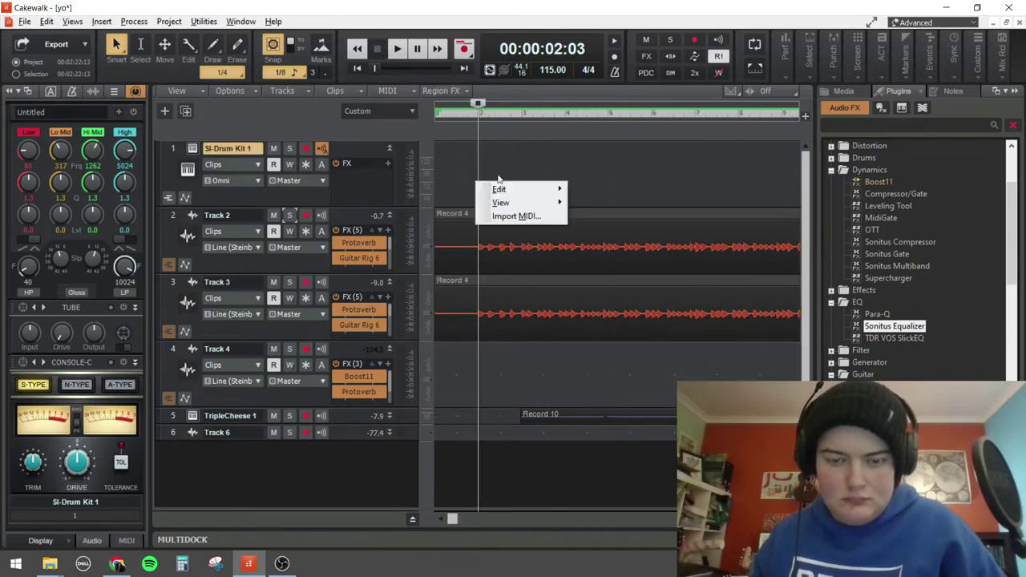
left_click(500, 119)
left_click(522, 118)
right_click(523, 172)
mouse_move(551, 193)
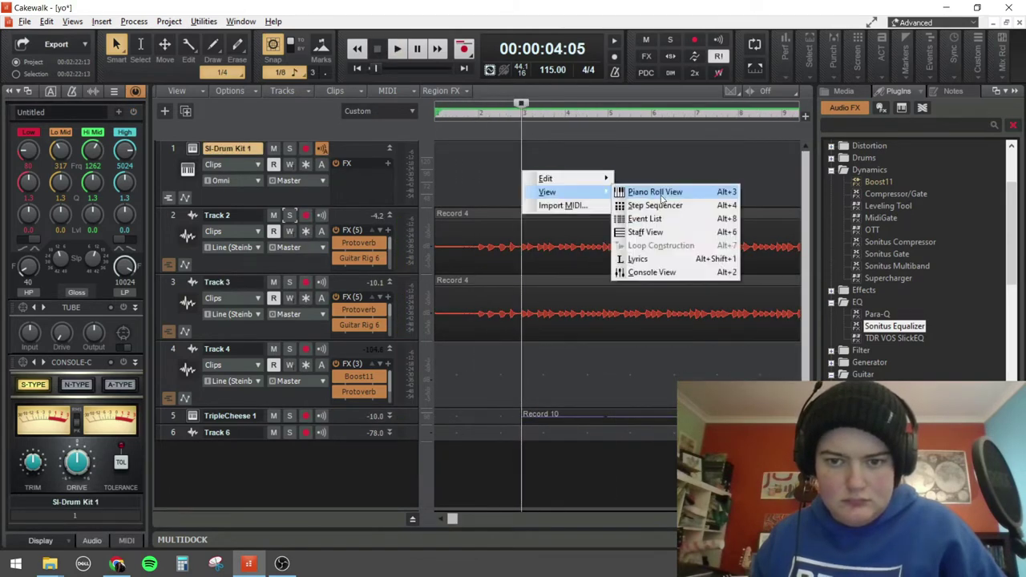
left_click(656, 205)
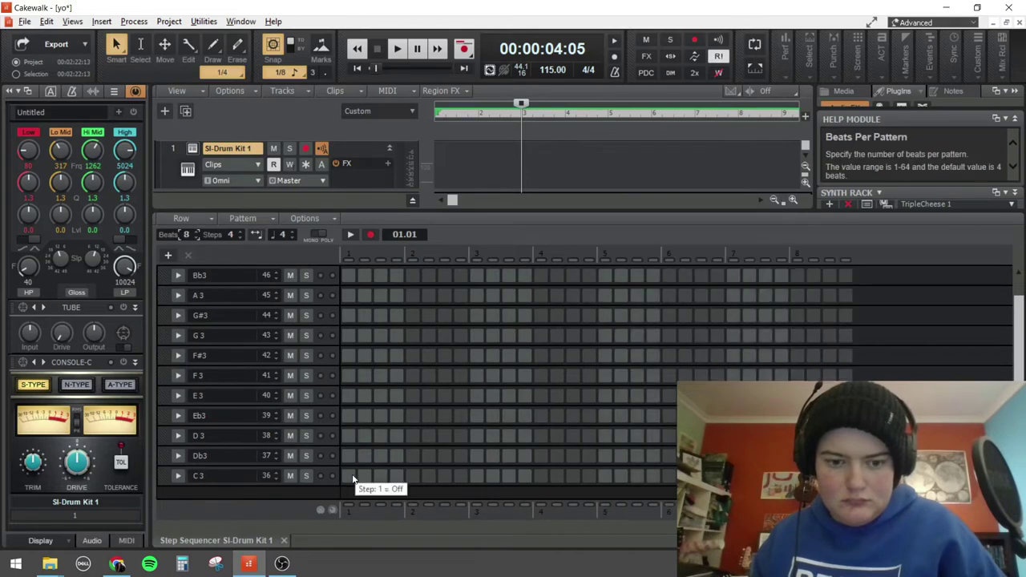
- Enable four C3 steps in the pattern and audition it
left_click(353, 477)
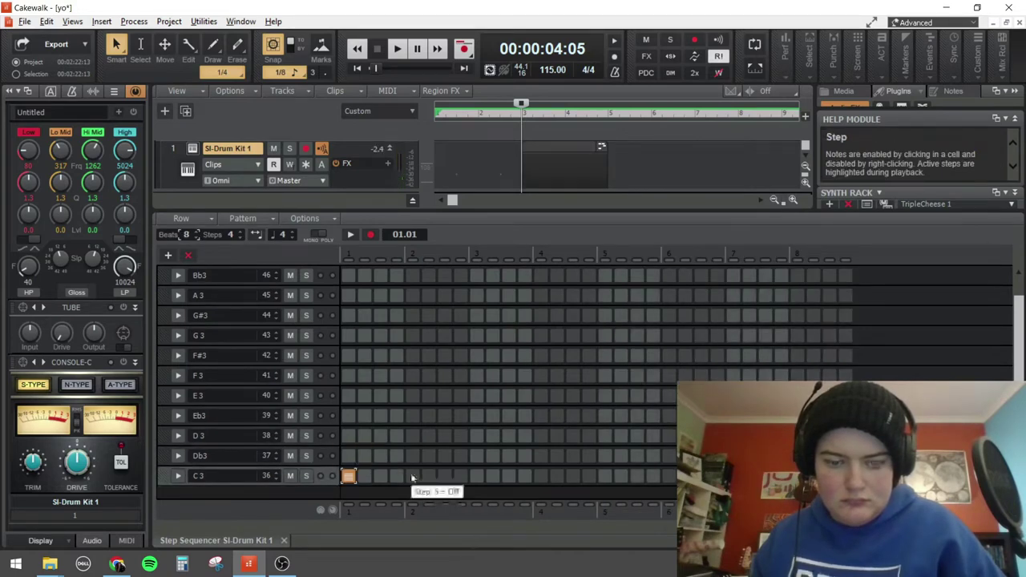
left_click(605, 478)
left_click(653, 476)
left_click(670, 476)
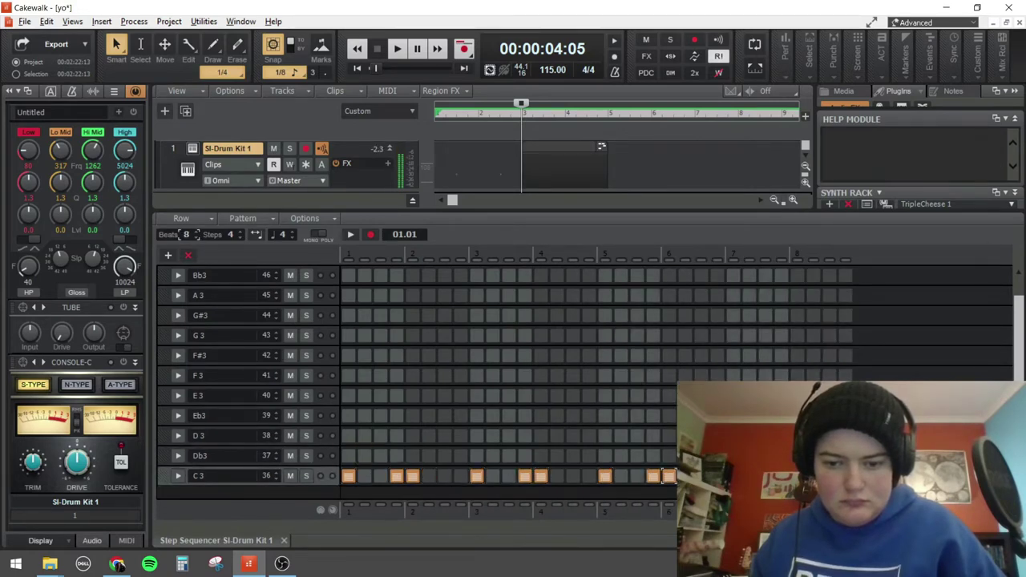
key("space")
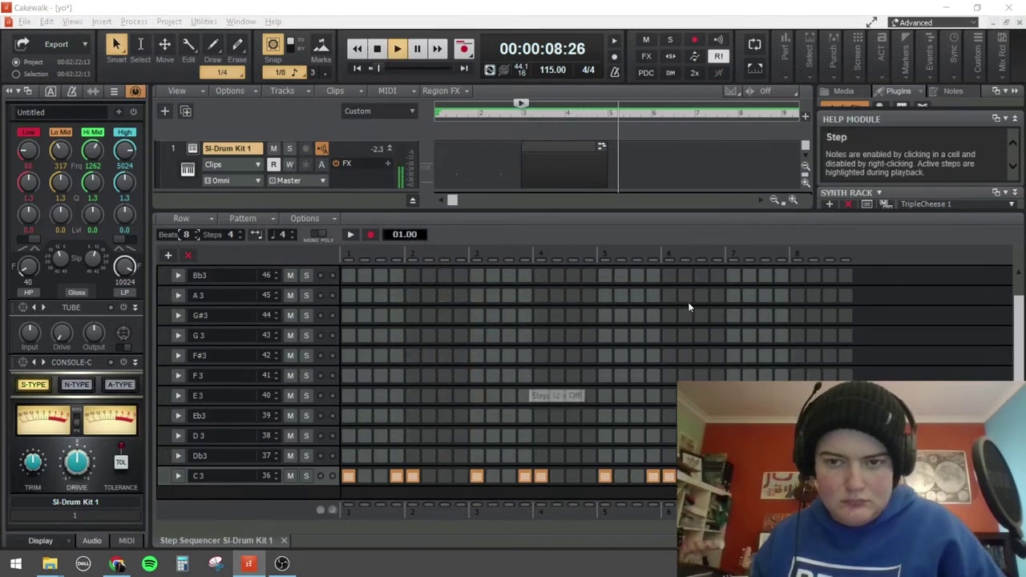
key("space")
- Add two E3 hits, starting at step 5, plus F#3, D3 and Db3 hits
left_click(428, 398)
left_click_drag(428, 396, 412, 396)
key("space")
key("space")
left_click(669, 395)
left_click(477, 355)
left_click(476, 436)
left_click(476, 455)
key("space")
- Remove the F#3, D3 and Db3 hits, add Db3 and D3 at step 13, and play the pattern
key("space")
right_click(476, 355)
right_click(476, 435)
right_click(476, 455)
left_click(541, 454)
left_click(541, 435)
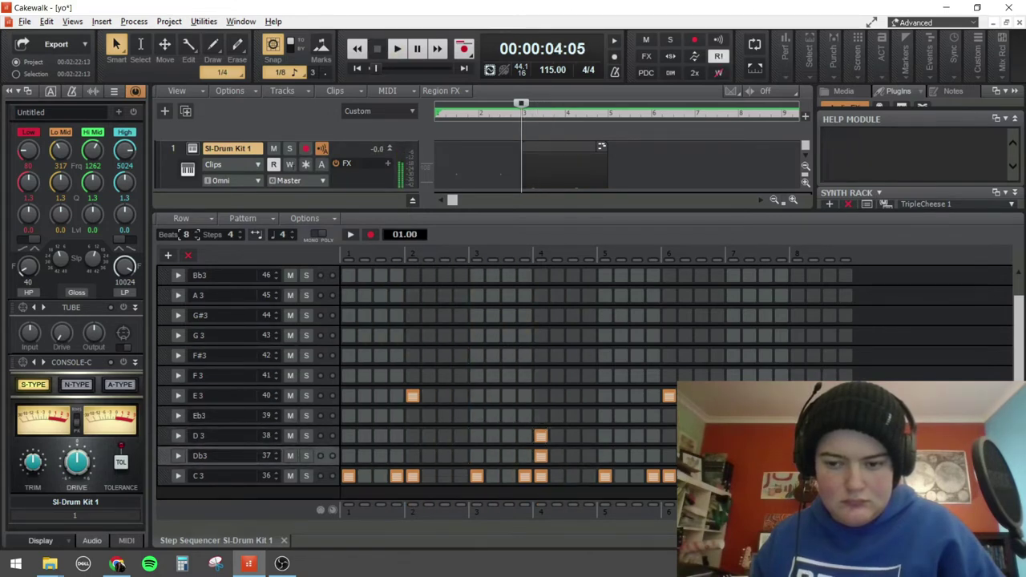
key("space")
key("space")
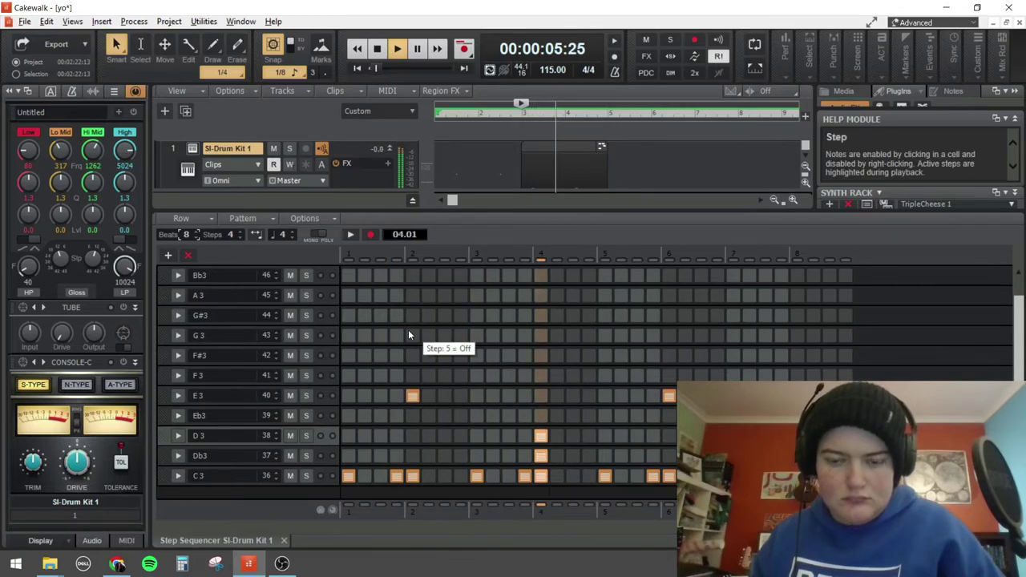
key("space")
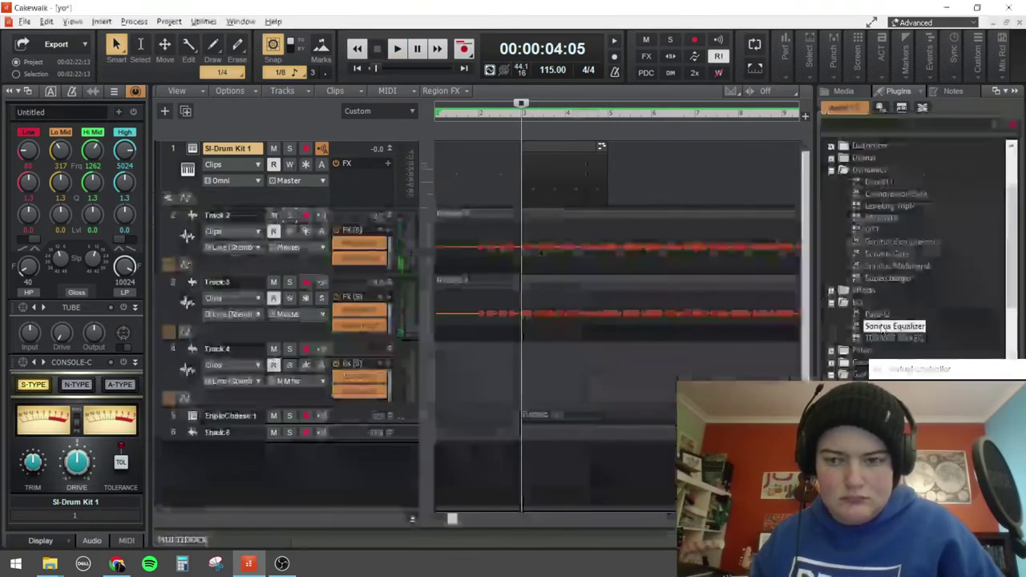
- Audition the Beat Pusher, Aggressive Kit and Big Room Kit programs, load CW Special, and close SI-Drum Kit
left_click_drag(897, 269, 347, 175)
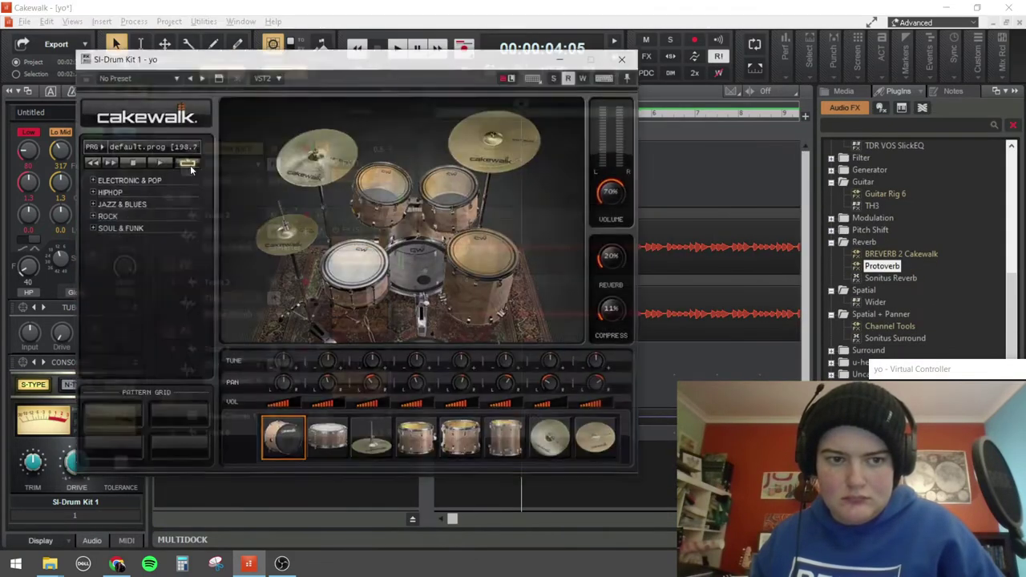
left_click(187, 163)
left_click(164, 192)
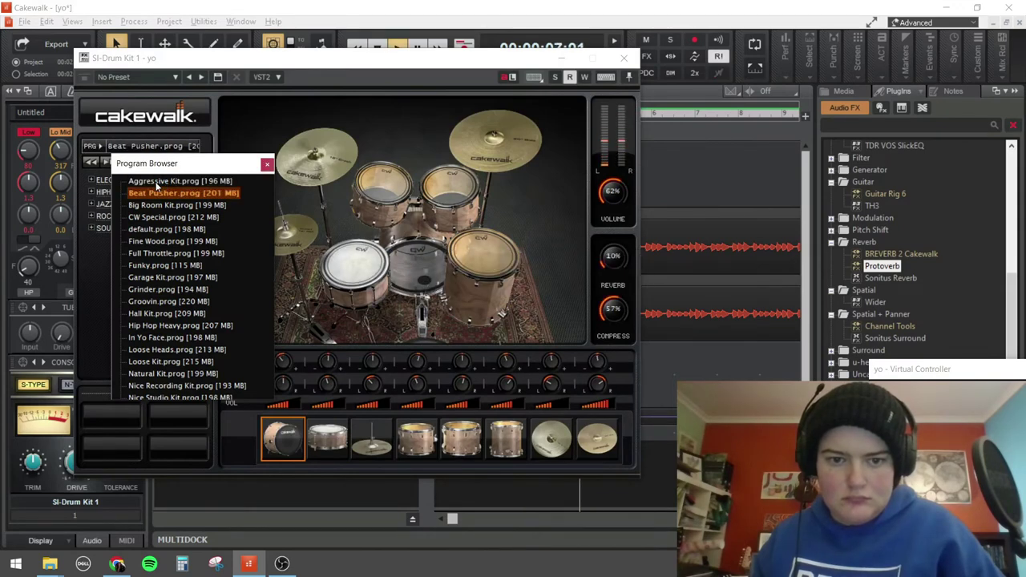
left_click(158, 182)
left_click(149, 205)
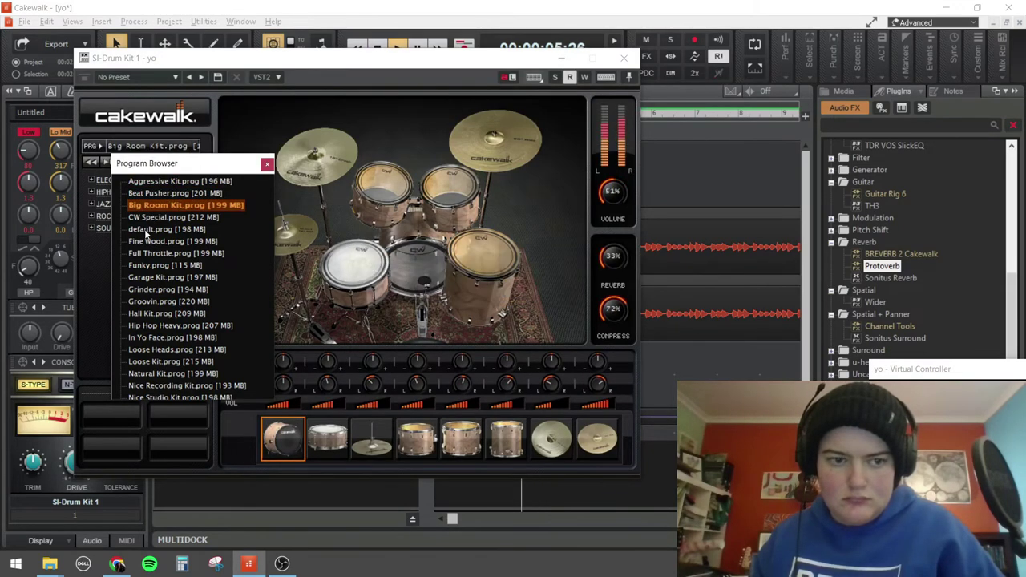
left_click(154, 217)
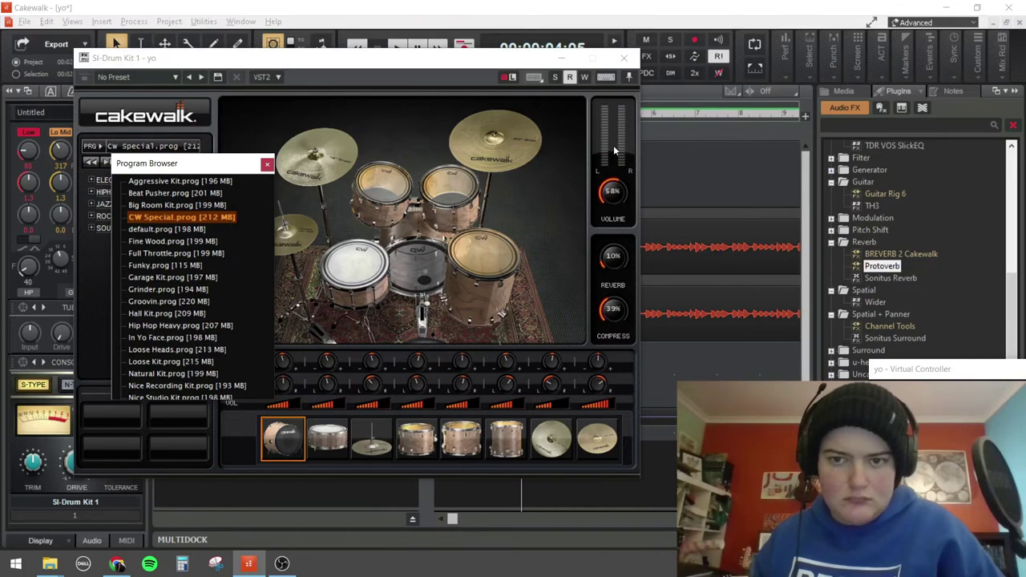
left_click(623, 58)
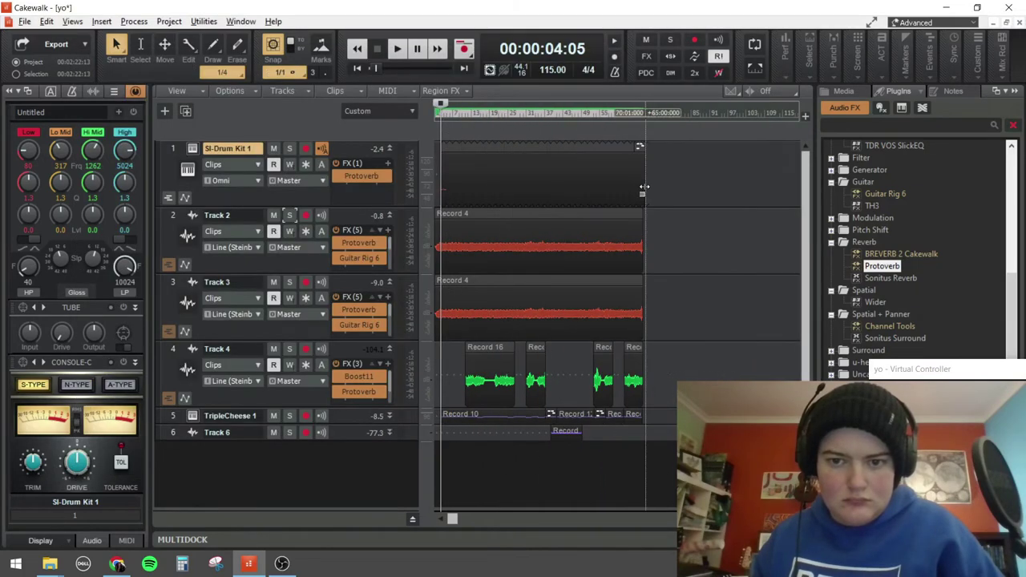
left_click(630, 260)
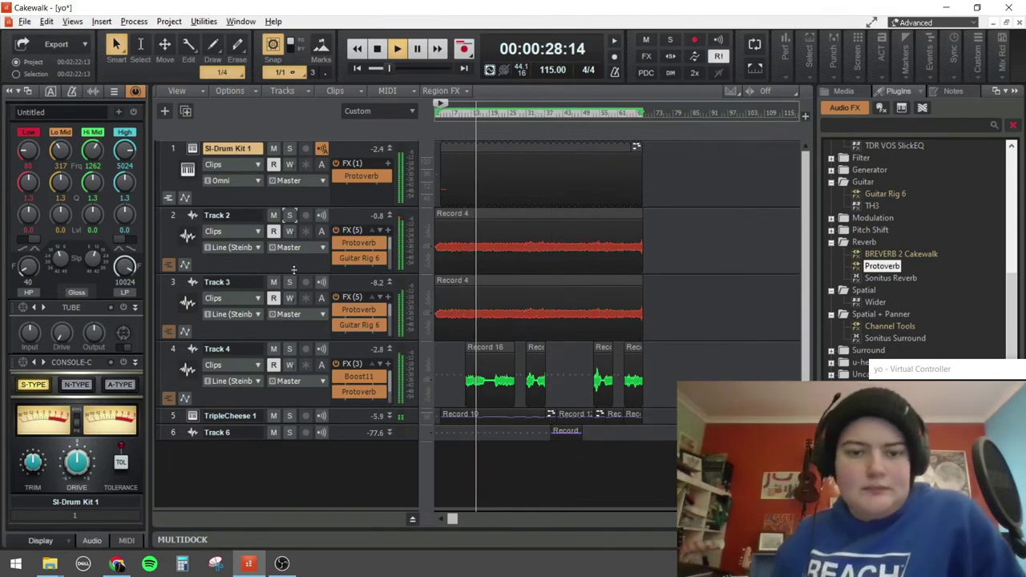
mouse_move(357, 258)
left_mouse_down()
mouse_move(335, 257)
mouse_move(353, 256)
left_mouse_up()
scroll(352, 255, "up", 2)
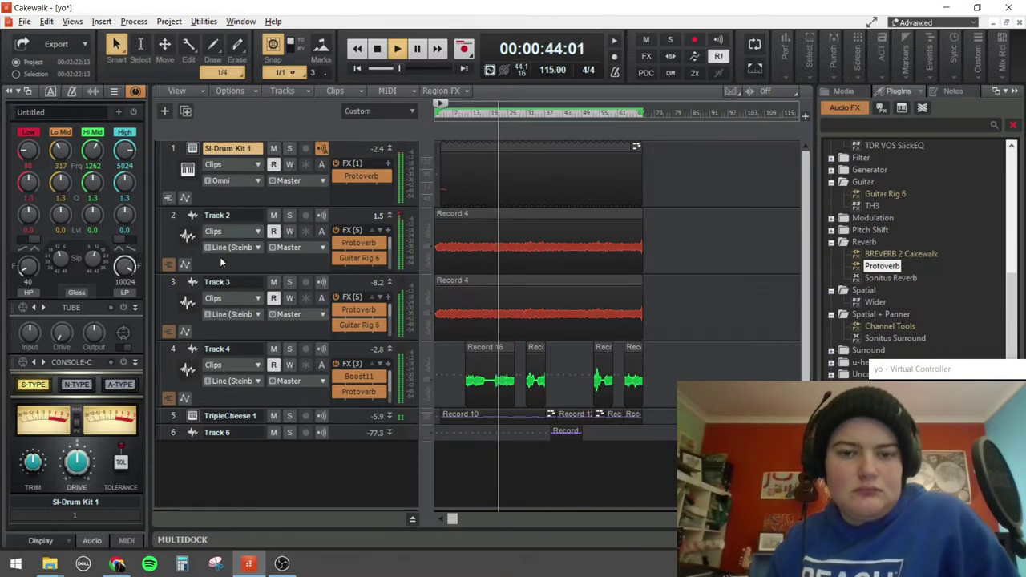
- Insert a TripleCheese instrument track, load the Chinatown preset, and close the synth window
right_click(327, 454)
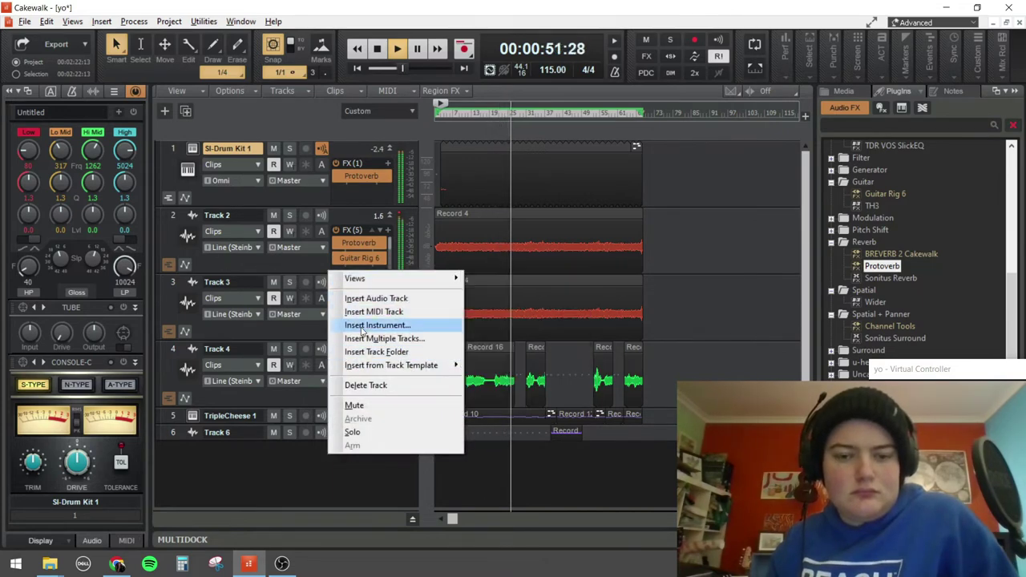
left_click(361, 326)
left_click(325, 201)
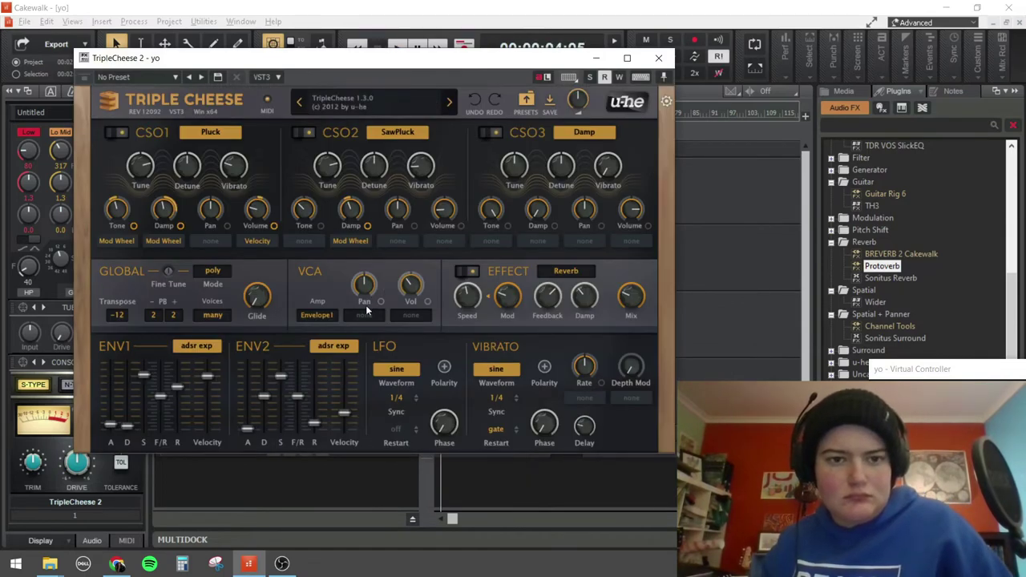
left_click(524, 104)
left_click(332, 193)
left_click(398, 446)
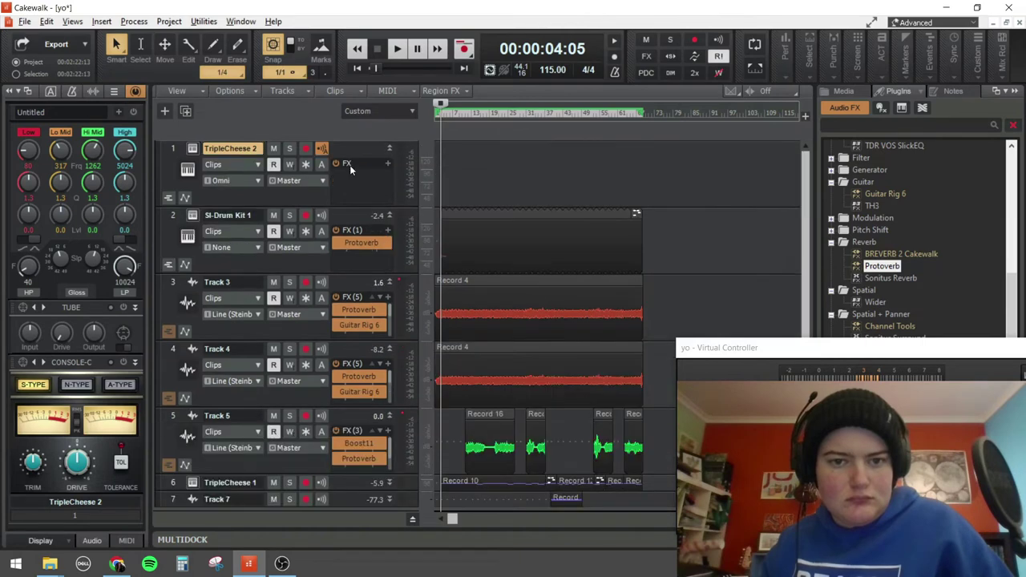
- Set the TripleCheese 2 track's input to All External and play the project
left_click(232, 181)
left_click(297, 208)
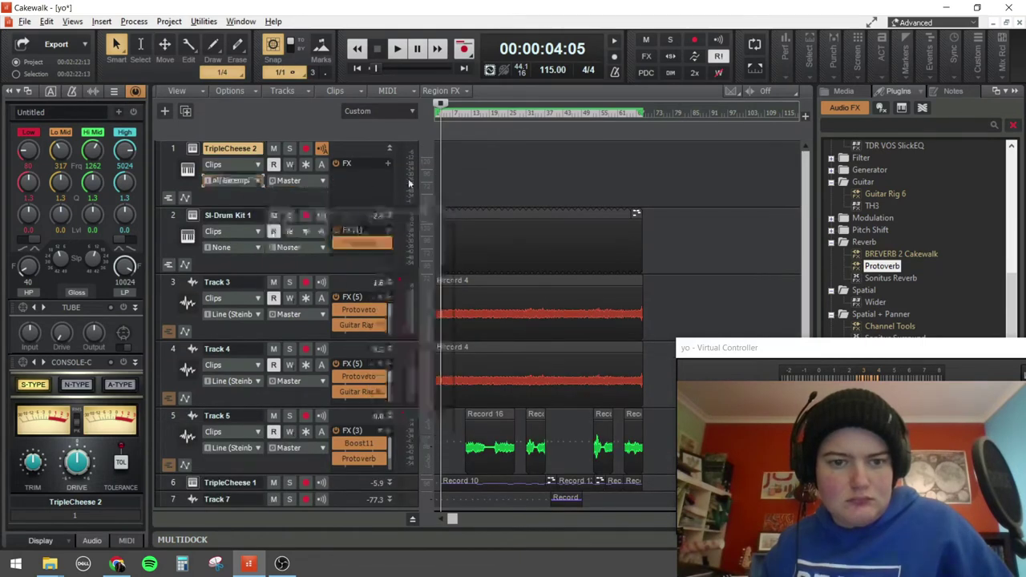
key("space")
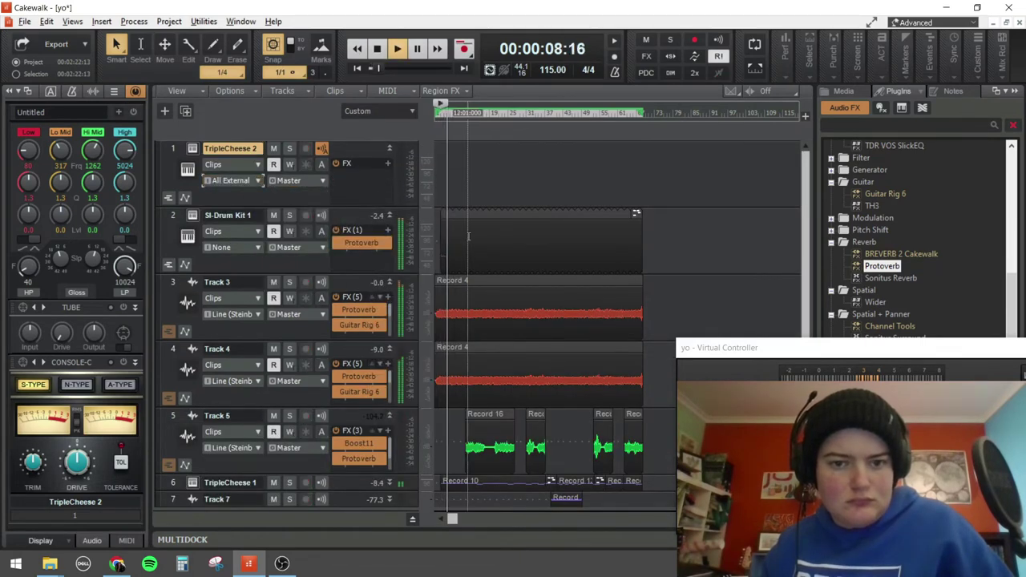
key("space")
- Delete the TripleCheese 2 track and collapse all remaining tracks to minimum height
right_click(267, 181)
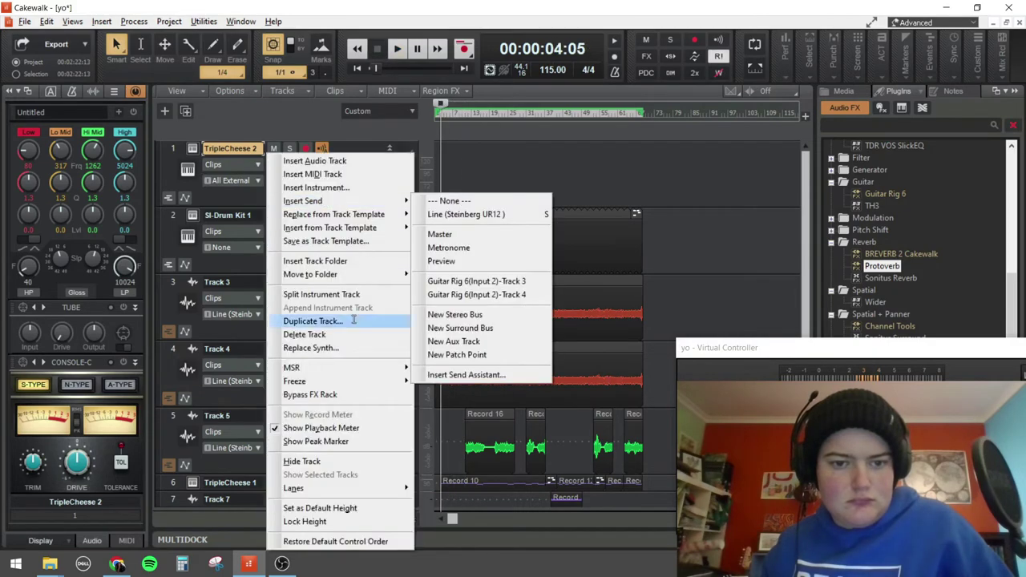
left_click(320, 325)
left_click(707, 255)
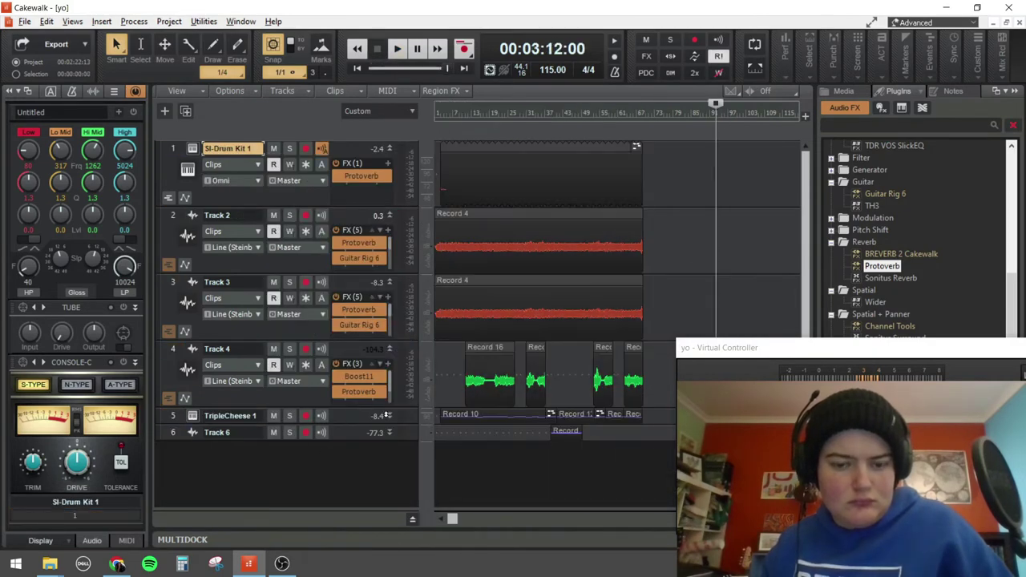
left_click_drag(387, 416, 388, 154)
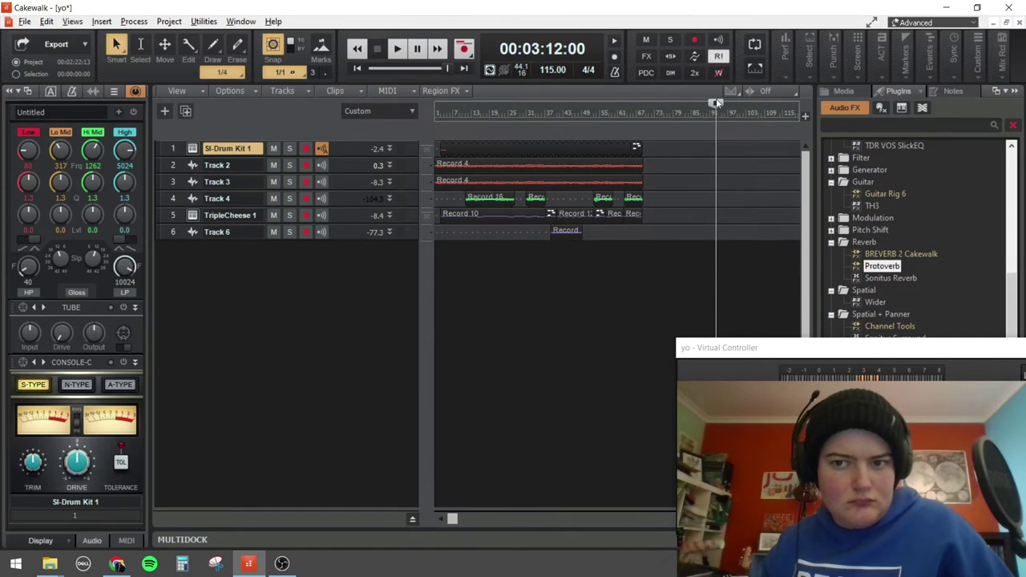
key("Home")
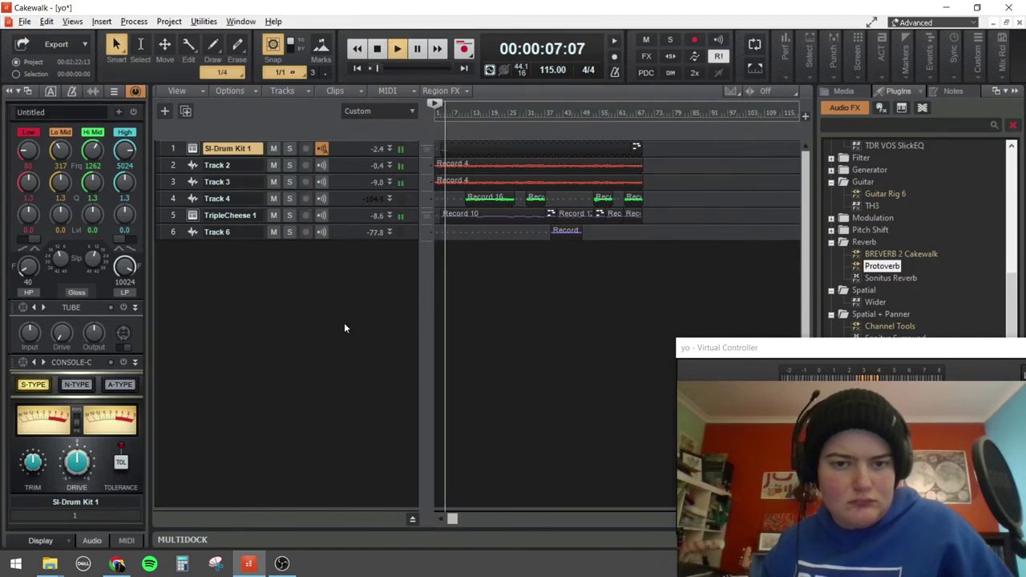
right_click(365, 294)
left_click(417, 348)
- Create TripleCheese 2 as track 7, try Cheese Fountain, Hammer Dulcimer and Harpsichord I, then expand it
left_click(324, 201)
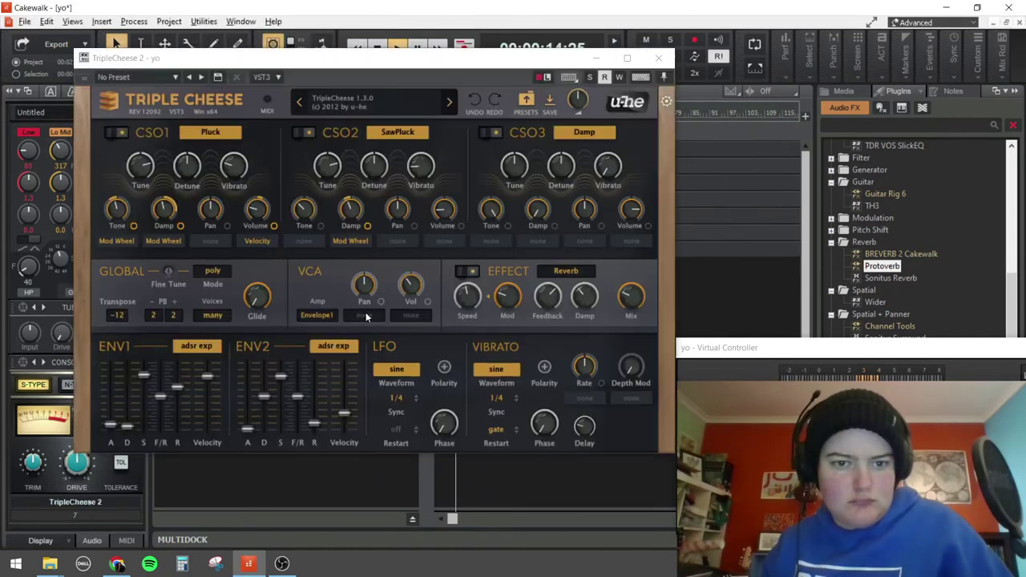
key("space")
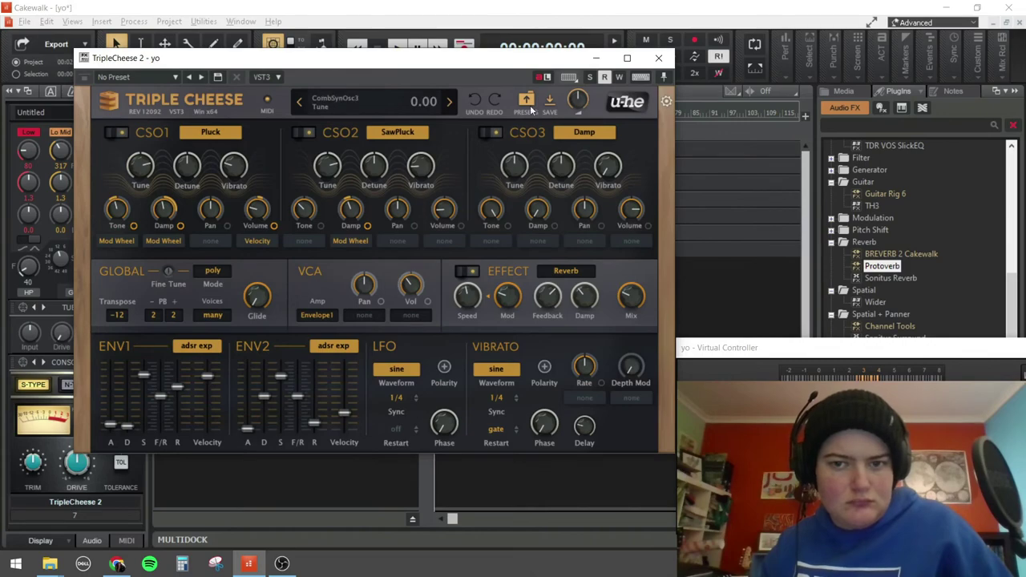
left_click(525, 98)
left_click(356, 182)
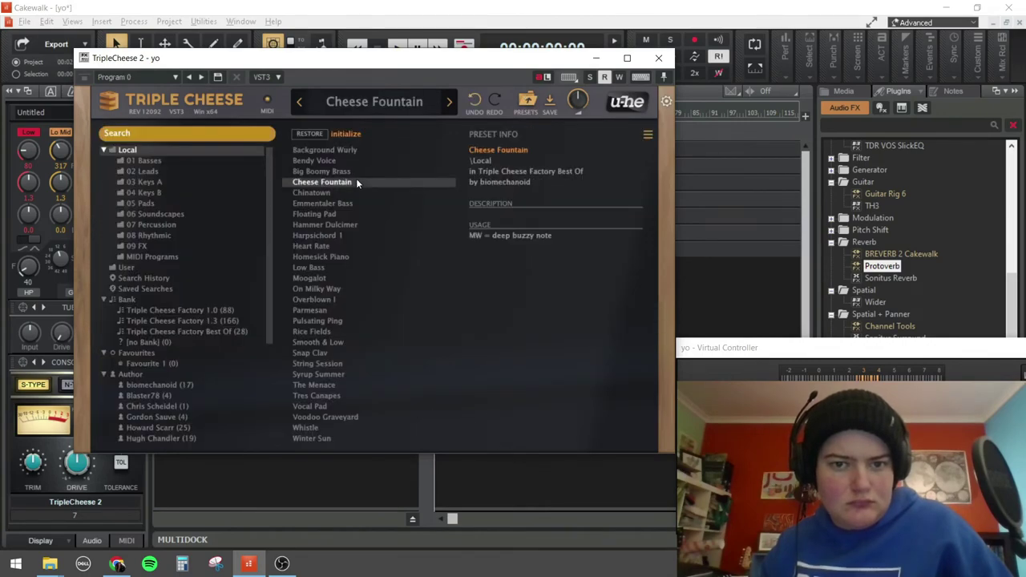
left_click(361, 225)
left_click(364, 234)
left_click(356, 314)
left_click_drag(289, 256, 290, 278)
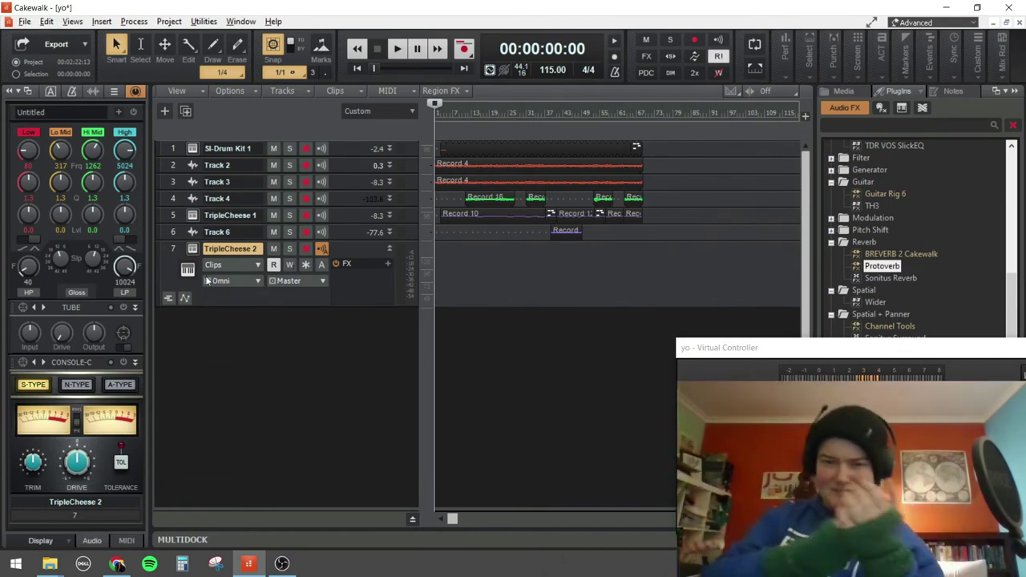
- During playback, set TripleCheese 2's input to All Inputs, reveal the virtual keyboard, and expand Track 4
key("space")
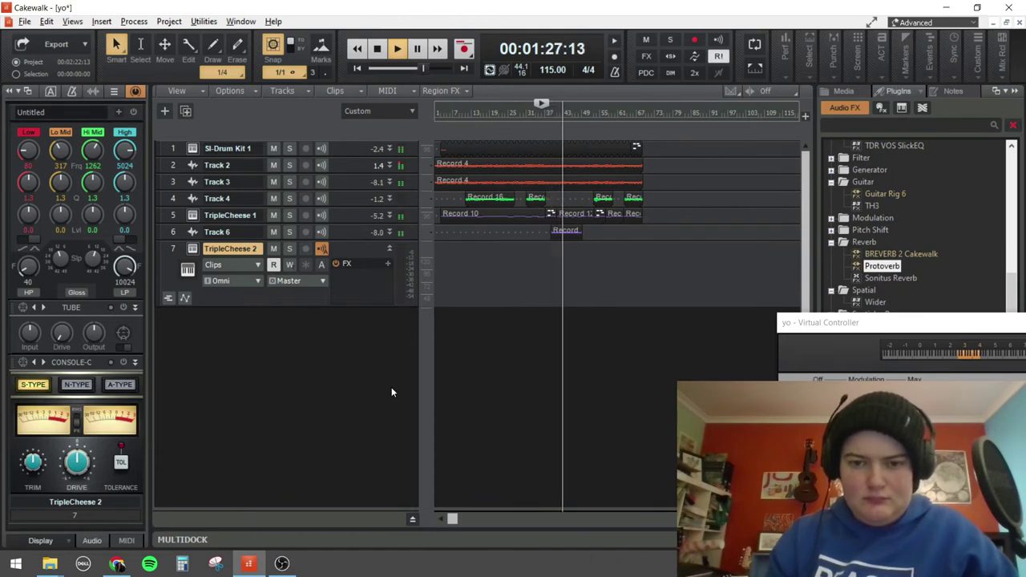
left_click(241, 281)
left_click(311, 327)
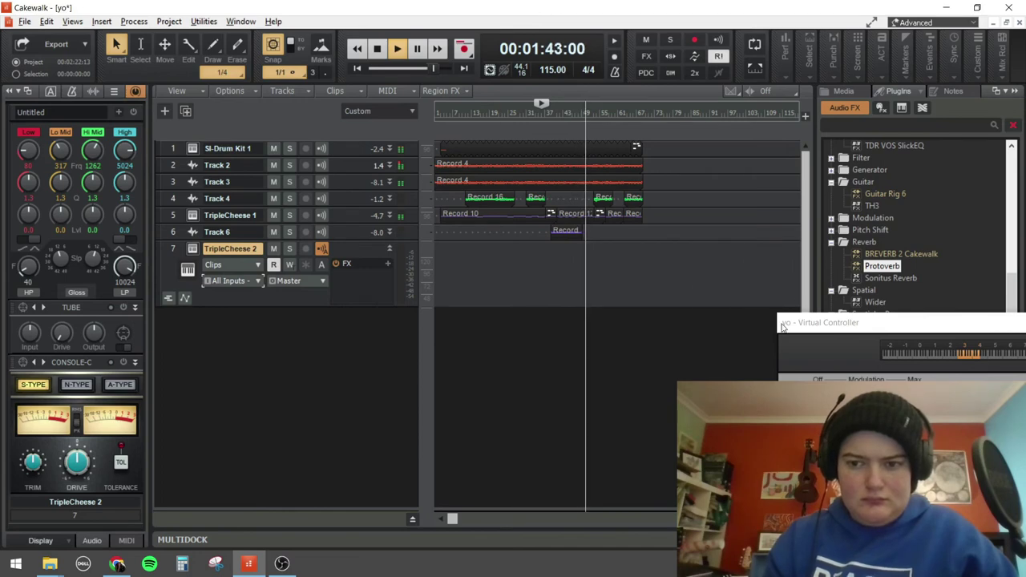
left_click_drag(786, 329, 657, 331)
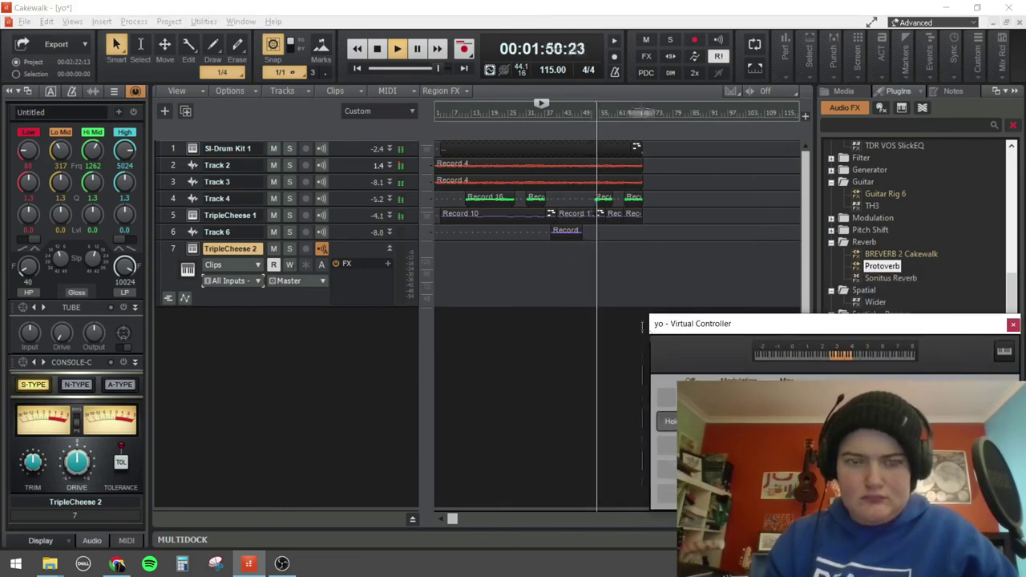
left_click(390, 201)
double_click(356, 232)
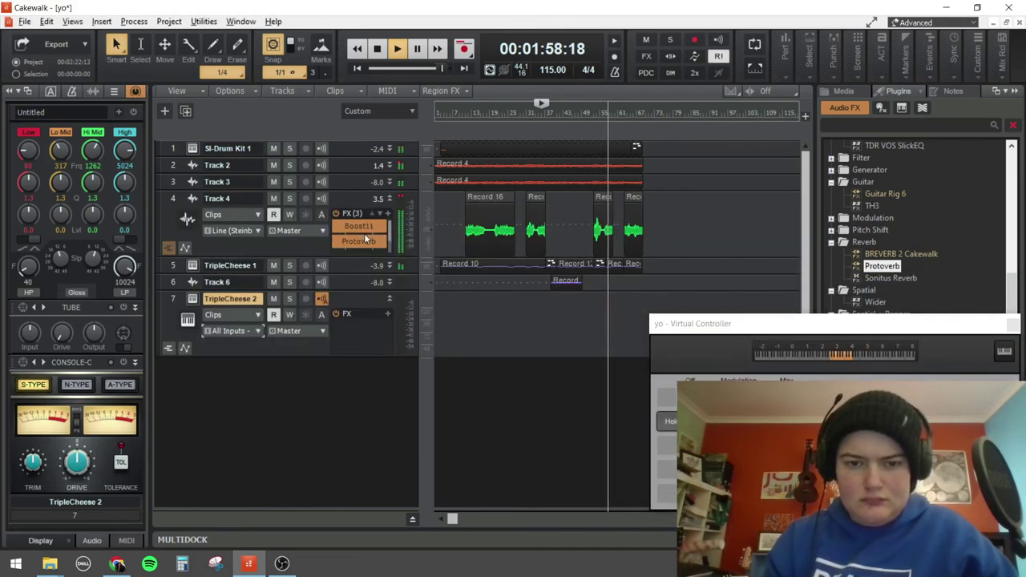
key("space")
left_click(593, 257)
key("space")
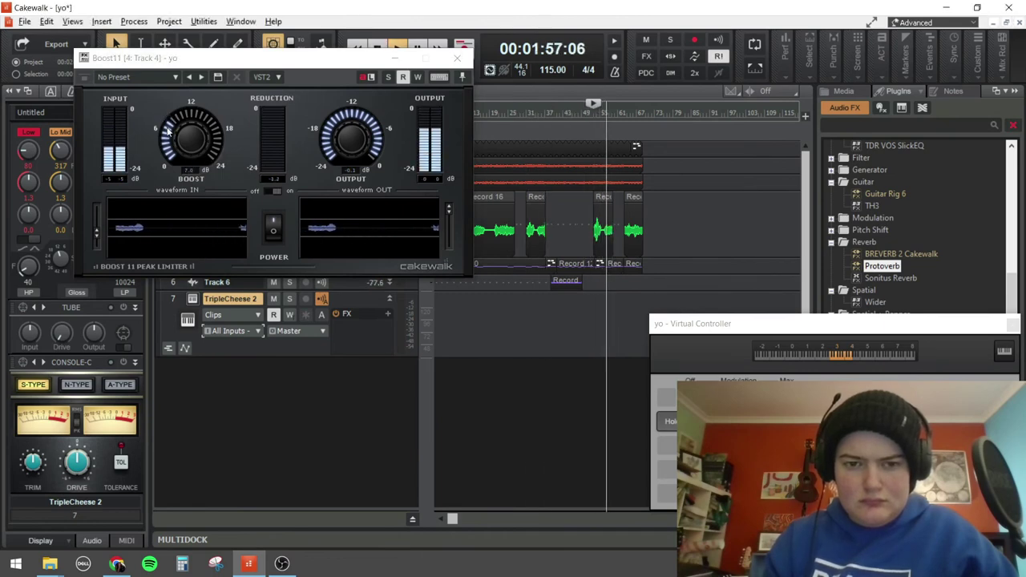
mouse_move(157, 144)
left_click_drag(844, 324, 844, 369)
key("space")
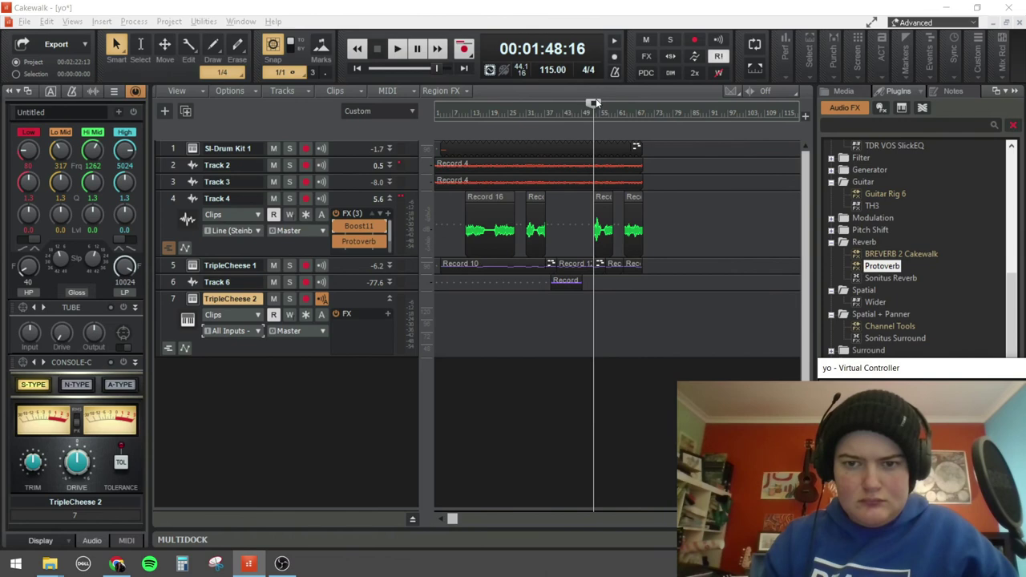
left_click_drag(595, 103, 558, 104)
key("w")
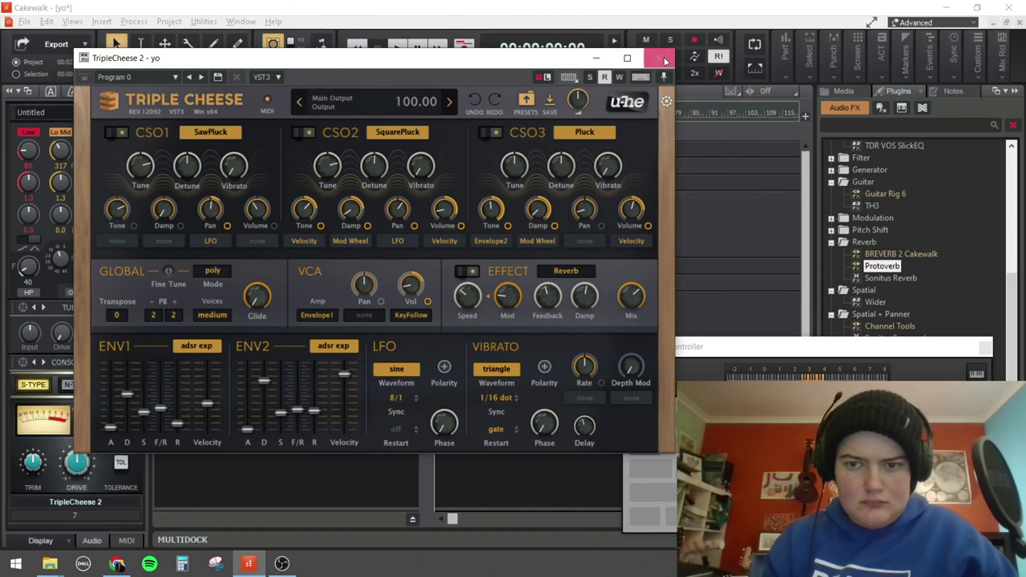
- Close the TripleCheese window and set TripleCheese 2's input to All External
left_click(658, 58)
left_click(240, 330)
mouse_move(337, 398)
left_click(390, 401)
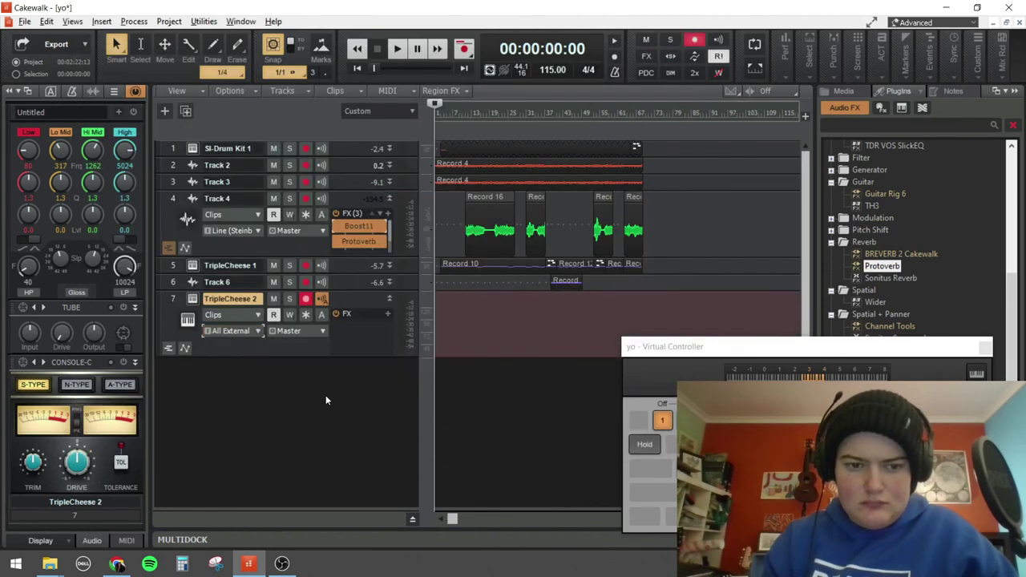